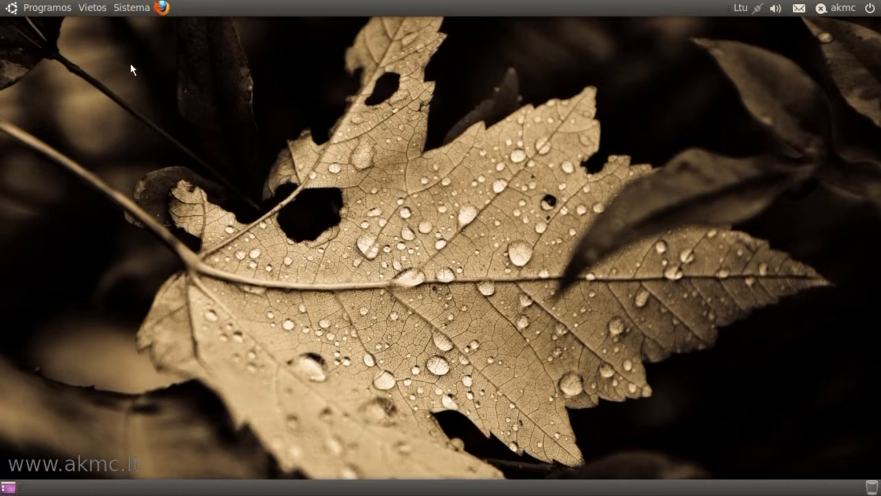
{"action": "left_click", "coordinate": [132, 8]}
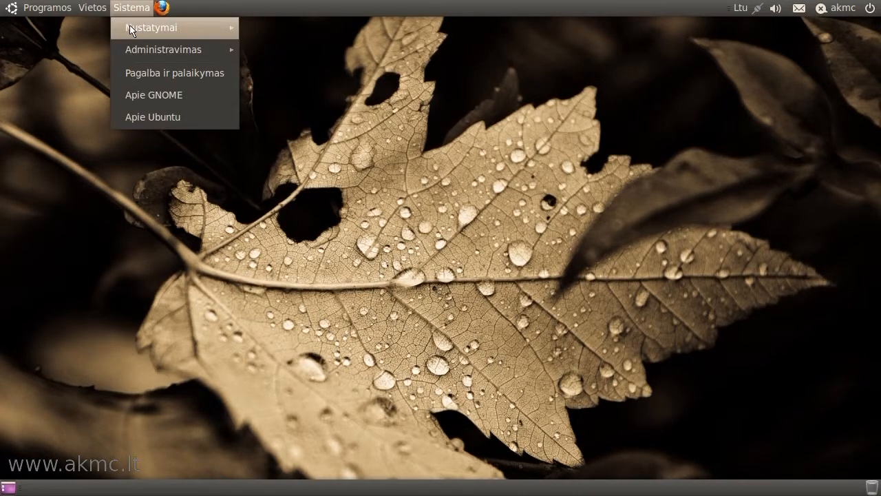
{"action": "mouse_move", "coordinate": [148, 28]}
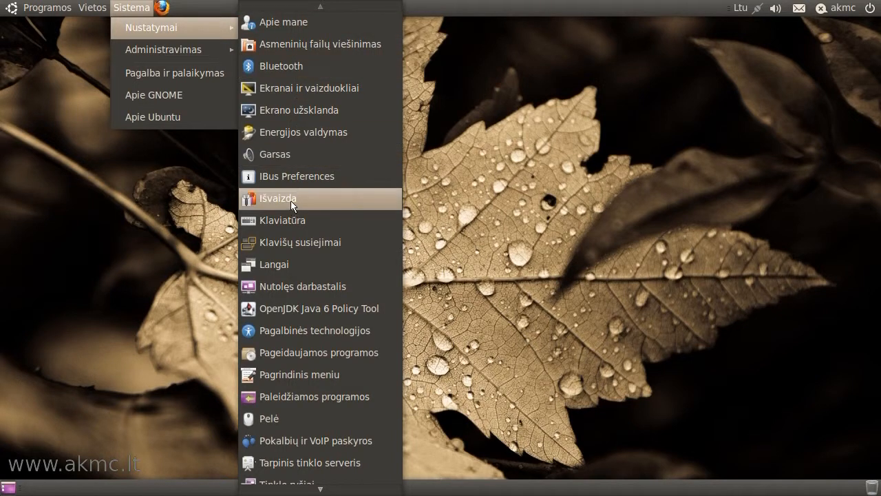
{"action": "left_click", "coordinate": [343, 204]}
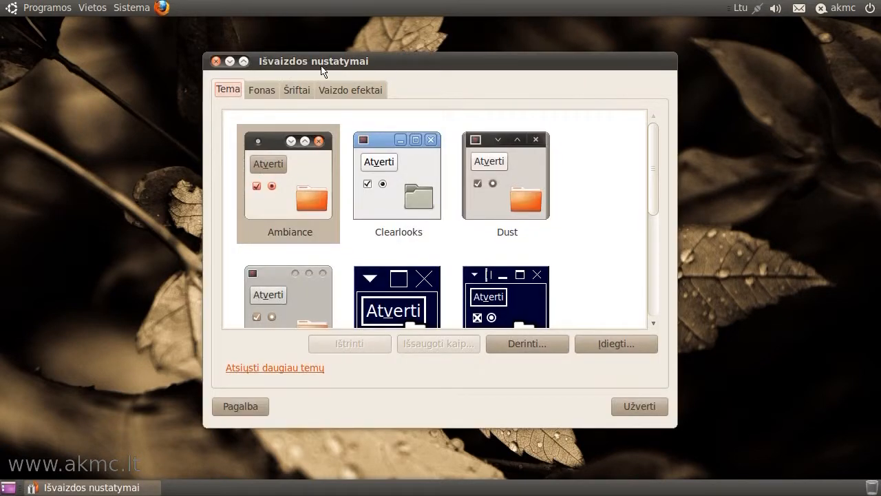
{"action": "left_click", "coordinate": [215, 62]}
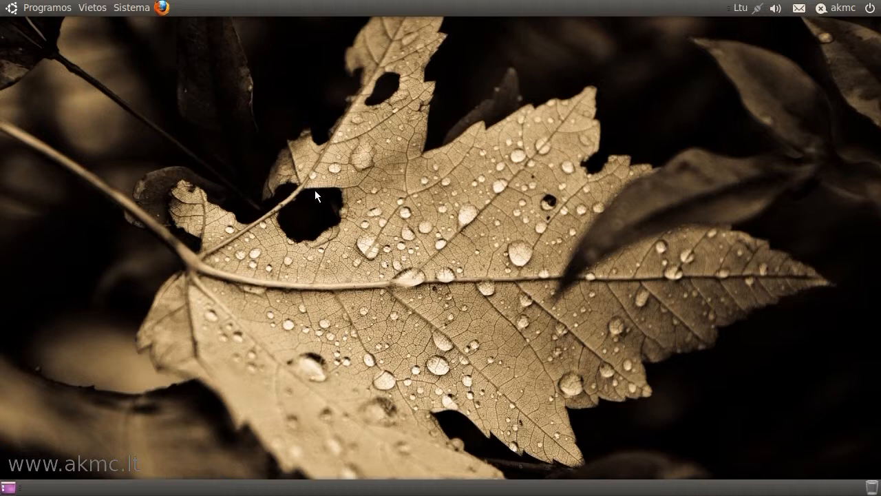
- Open the appearance settings from the desktop background and show the list of available themes
{"action": "right_click", "coordinate": [358, 173]}
{"action": "left_click", "coordinate": [457, 301]}
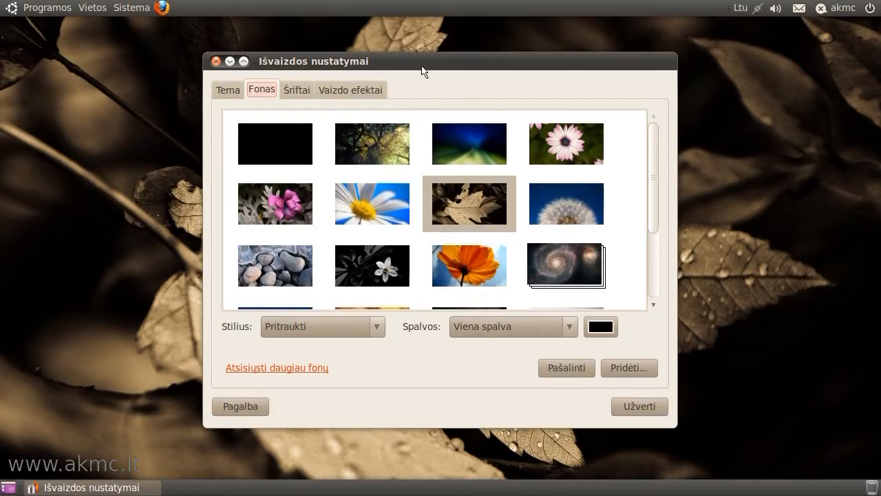
{"action": "left_click_drag", "start_coordinate": [422, 69], "coordinate": [450, 69]}
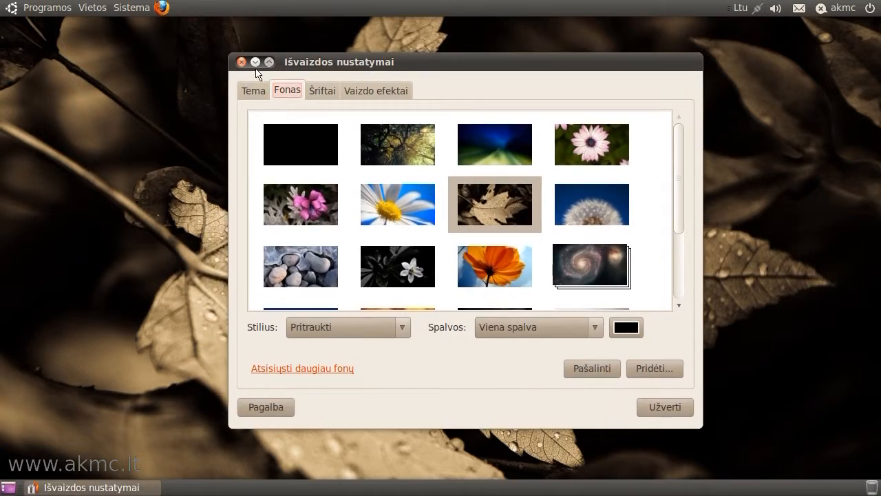
{"action": "left_click", "coordinate": [251, 94]}
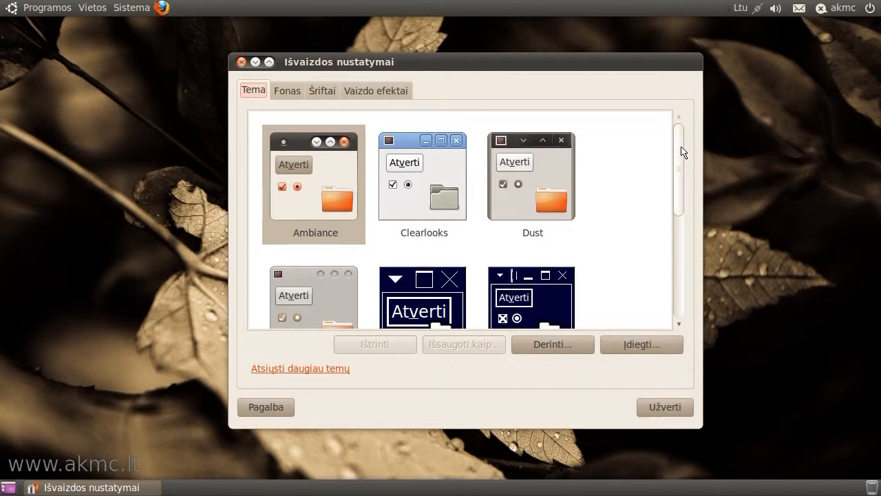
{"action": "mouse_move", "coordinate": [681, 153]}
{"action": "left_mouse_down"}
{"action": "mouse_move", "coordinate": [678, 263]}
{"action": "mouse_move", "coordinate": [681, 145]}
{"action": "left_mouse_up"}
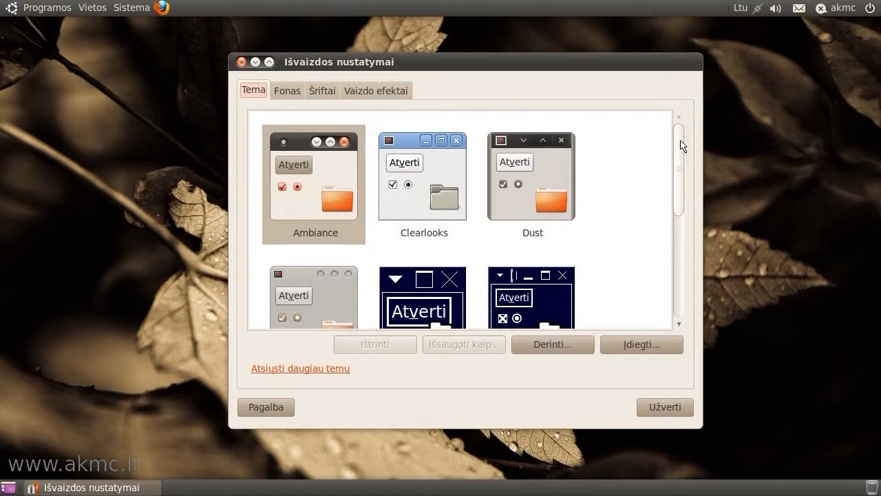
- Try the Dust and New Wave desktop themes and settle on the Radiance theme
{"action": "left_click", "coordinate": [444, 161]}
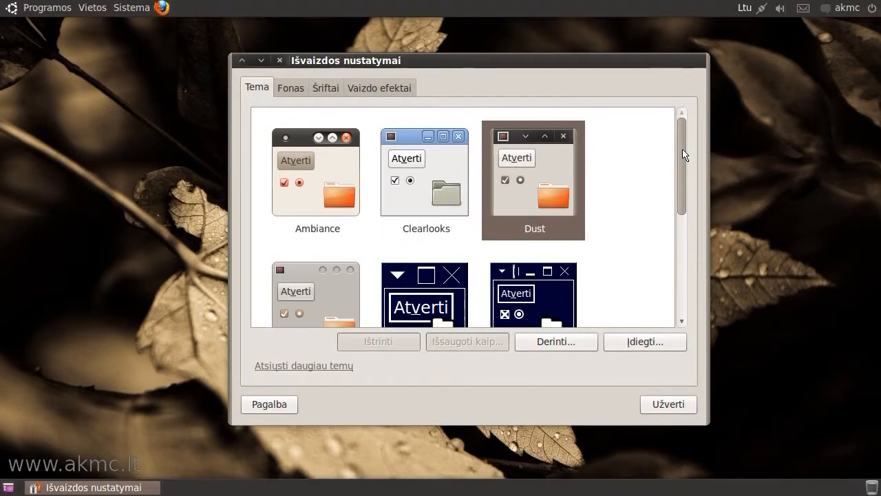
{"action": "left_click_drag", "start_coordinate": [685, 155], "coordinate": [684, 232]}
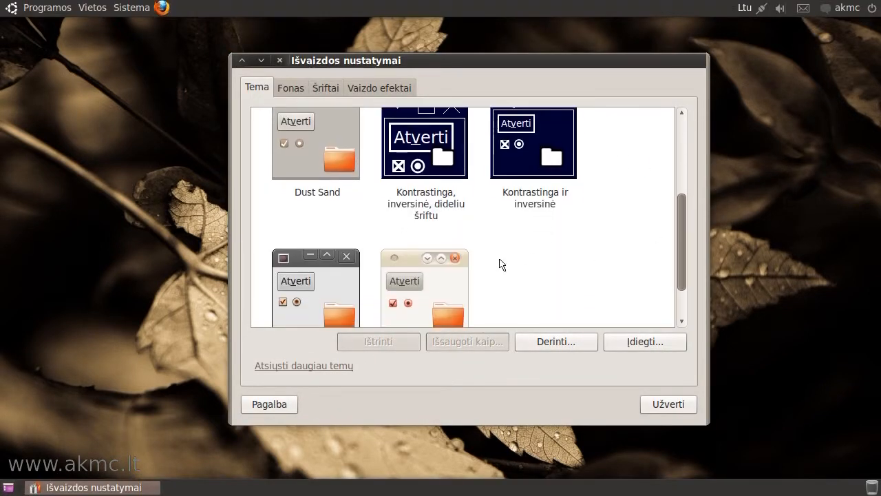
{"action": "left_click", "coordinate": [457, 284]}
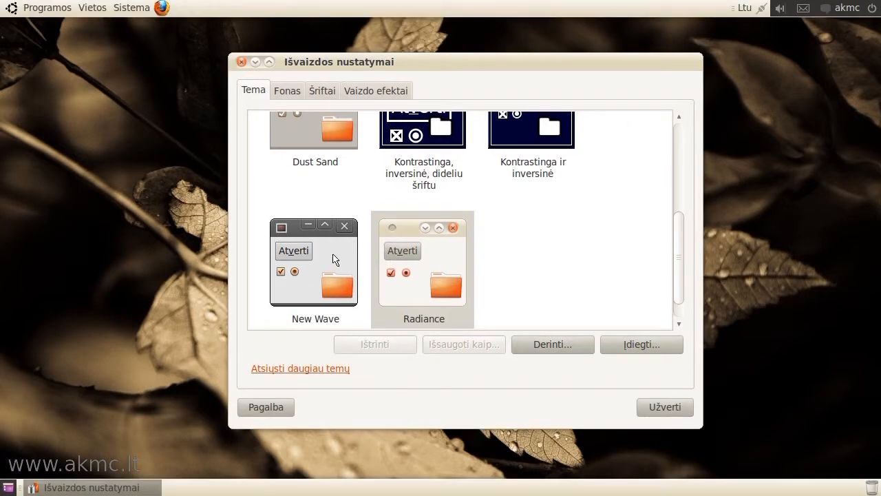
{"action": "left_click", "coordinate": [335, 259]}
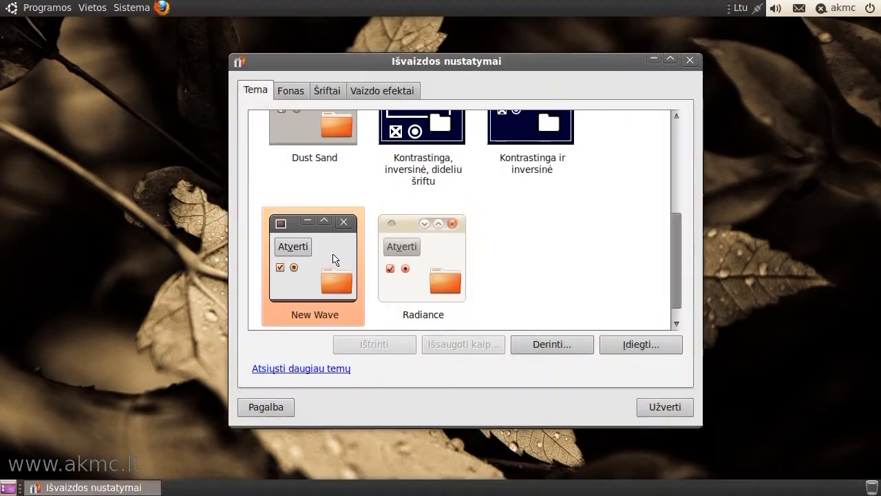
{"action": "left_click", "coordinate": [458, 252]}
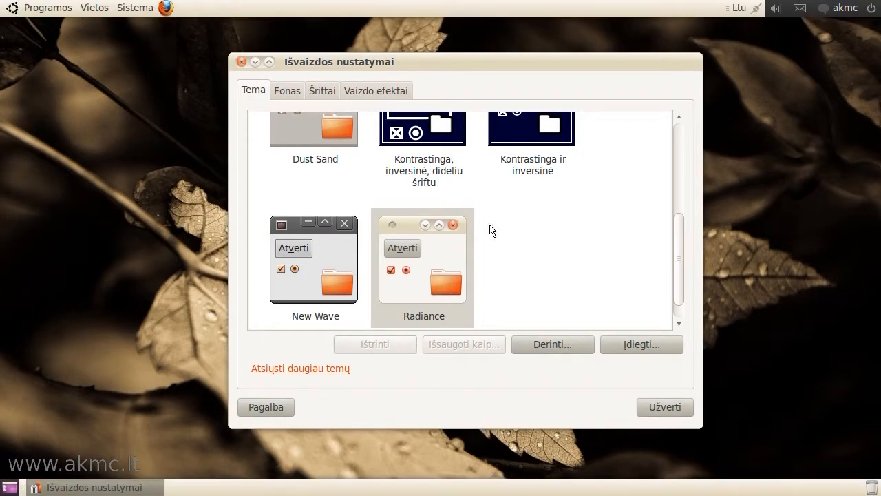
- Review the Radiance theme's customization options for controls, colours, window border, icons and pointer without changing them
{"action": "left_click", "coordinate": [558, 346]}
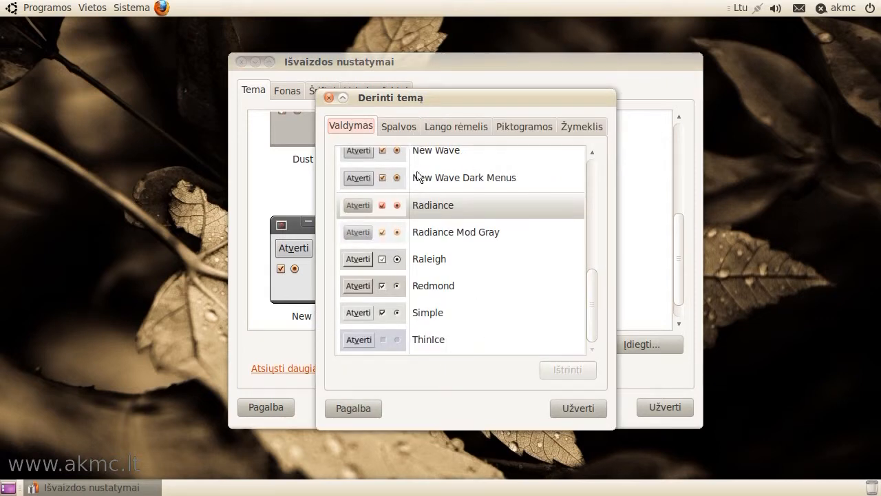
{"action": "scroll", "coordinate": [444, 213], "scroll_direction": "up", "scroll_amount": 5}
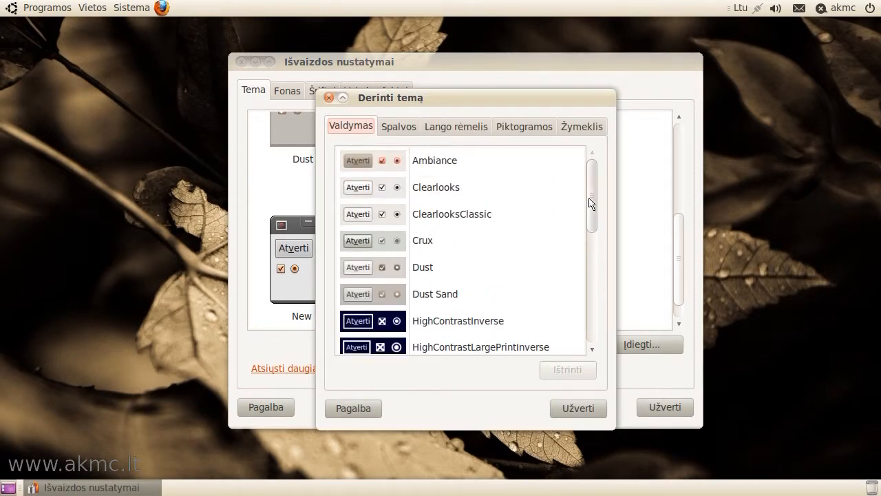
{"action": "left_click", "coordinate": [397, 128]}
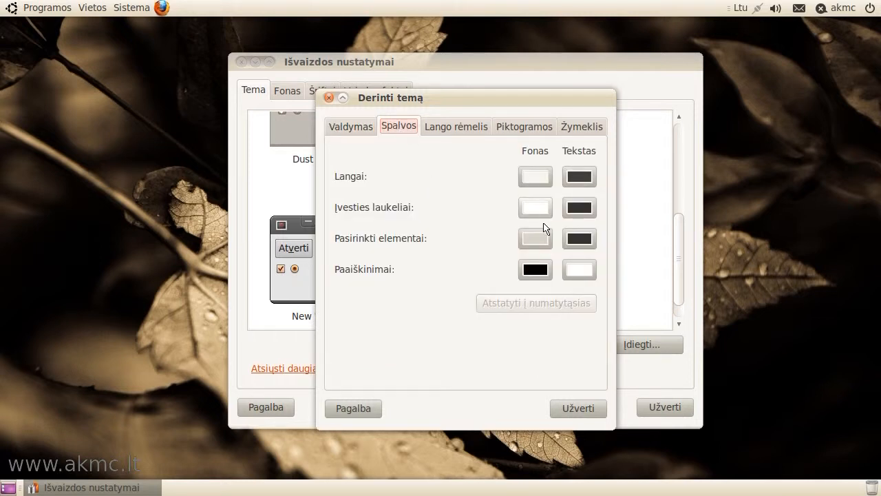
{"action": "left_click", "coordinate": [473, 131]}
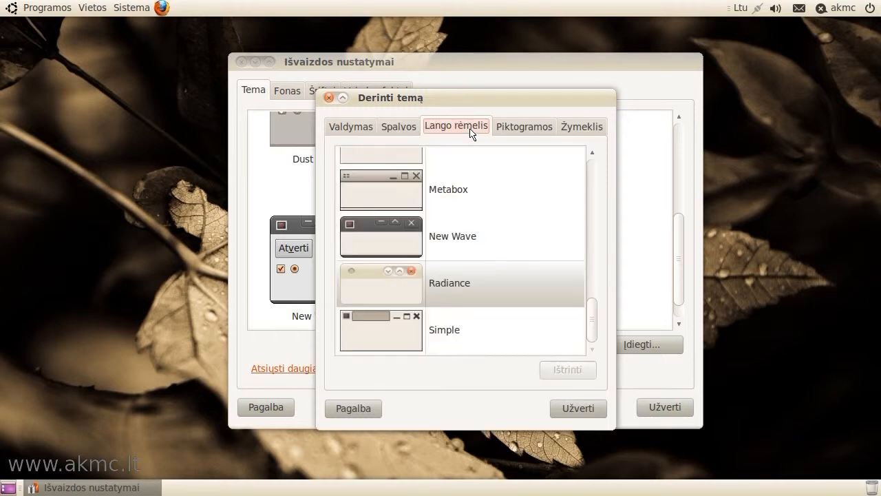
{"action": "left_click", "coordinate": [511, 133]}
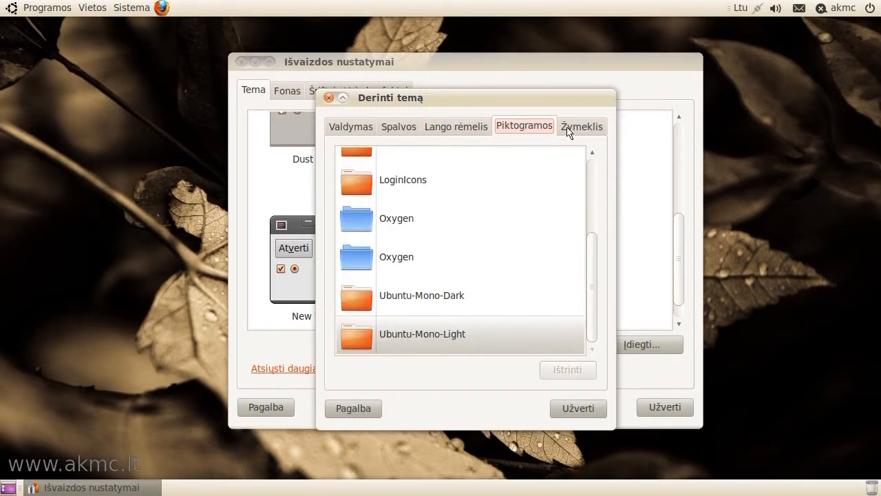
{"action": "left_click", "coordinate": [570, 132]}
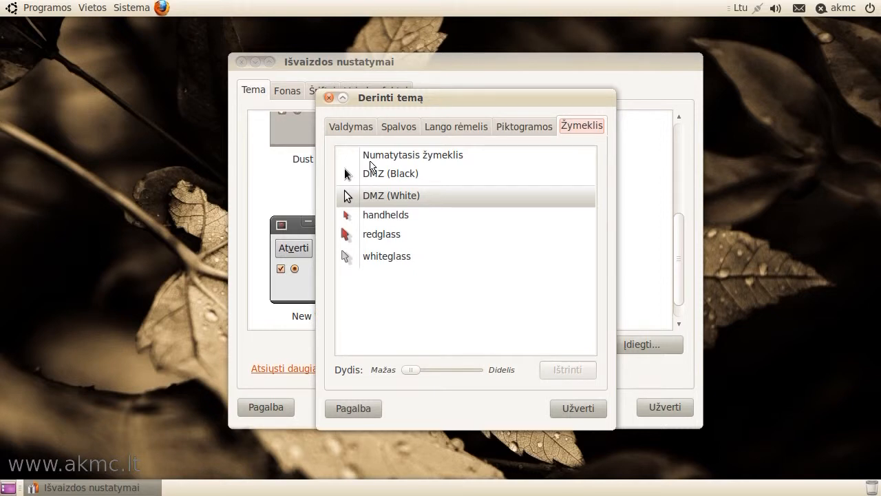
{"action": "left_click", "coordinate": [576, 410]}
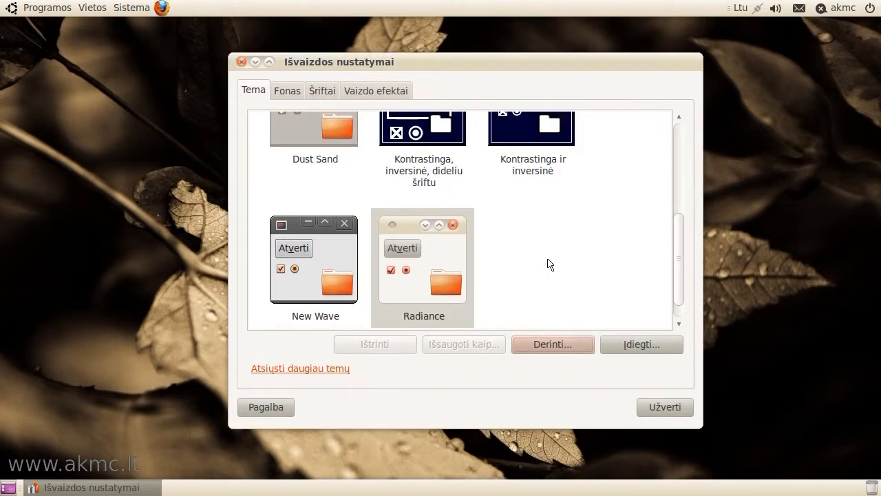
- Set the desktop background to the white daisy on blue and view it with the settings window out of the way
{"action": "left_click", "coordinate": [288, 98]}
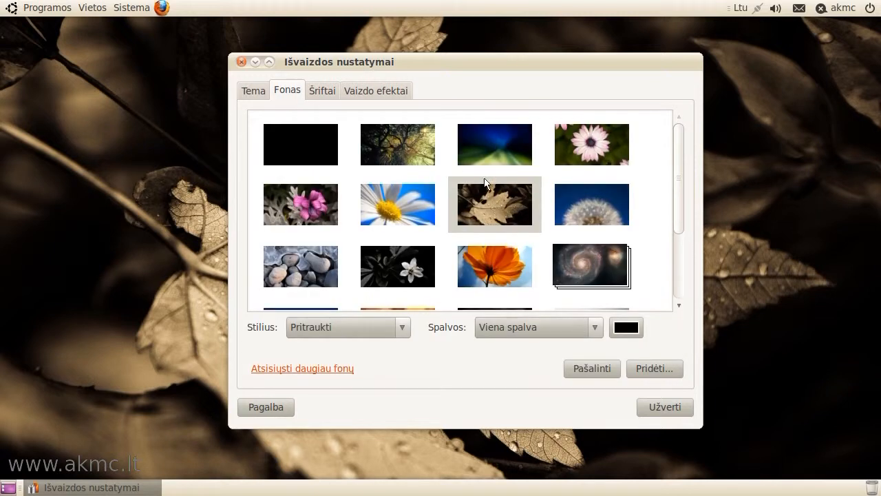
{"action": "left_click", "coordinate": [417, 211]}
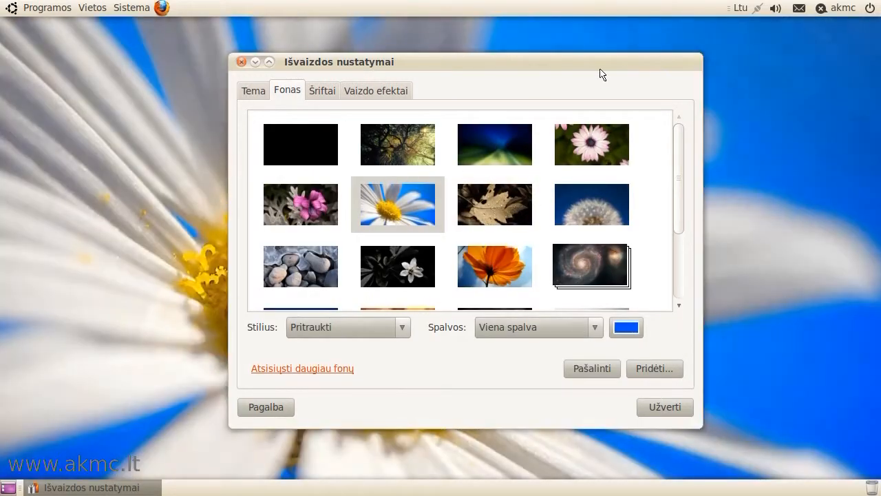
{"action": "left_click", "coordinate": [255, 62]}
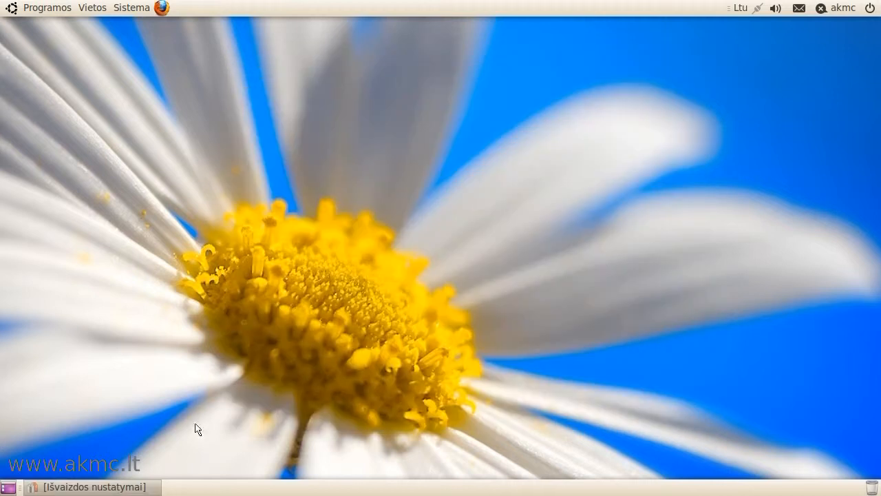
{"action": "left_click", "coordinate": [125, 487]}
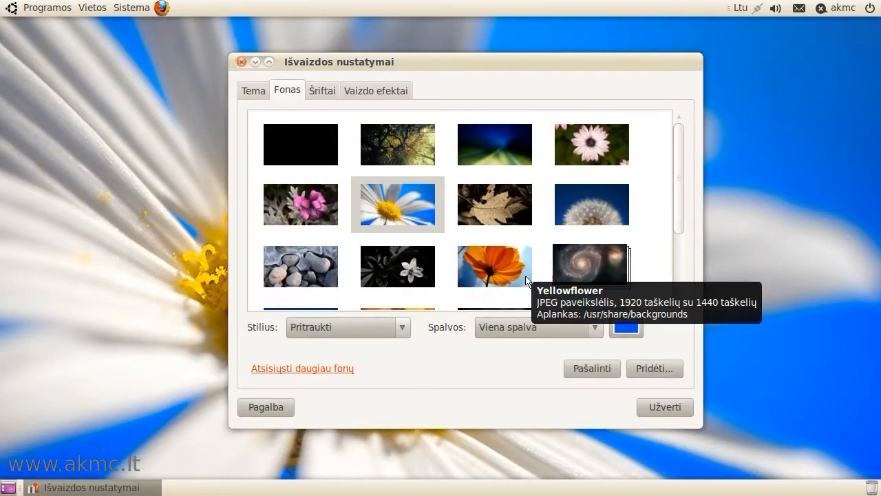
- Look at the file chooser for adding a wallpaper, close it, and view the font settings
{"action": "left_click", "coordinate": [657, 368]}
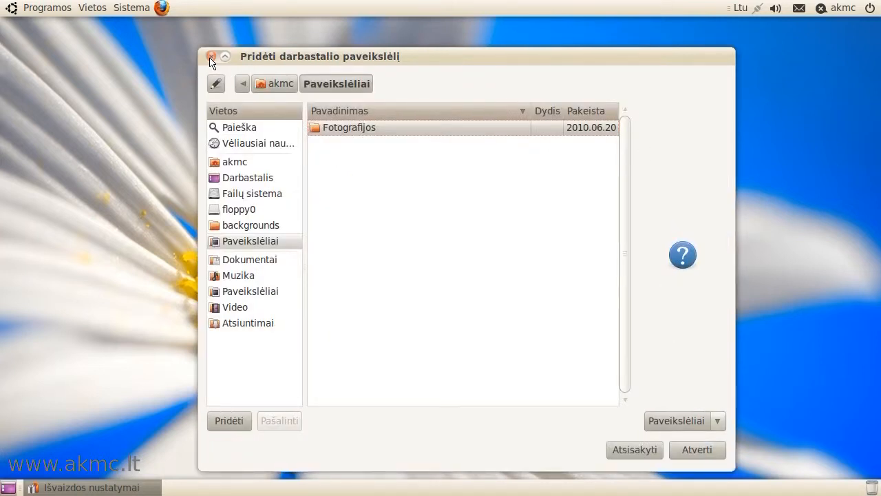
{"action": "left_click", "coordinate": [211, 58]}
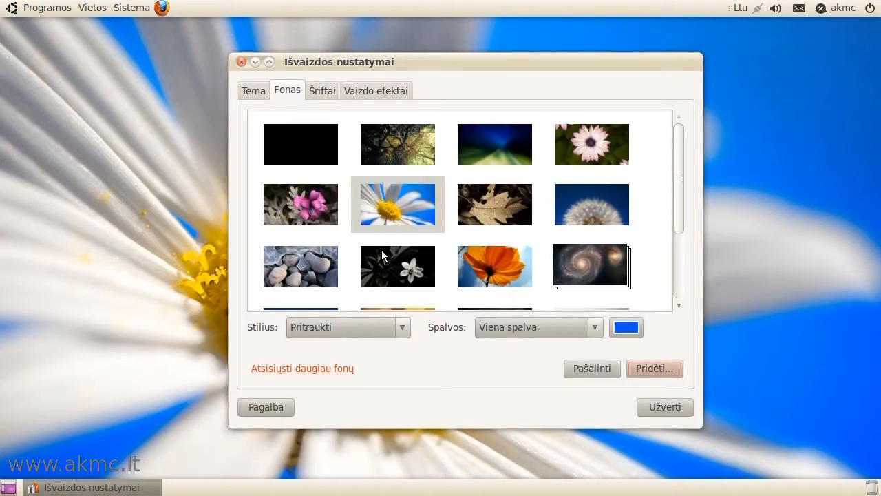
{"action": "left_click", "coordinate": [324, 93]}
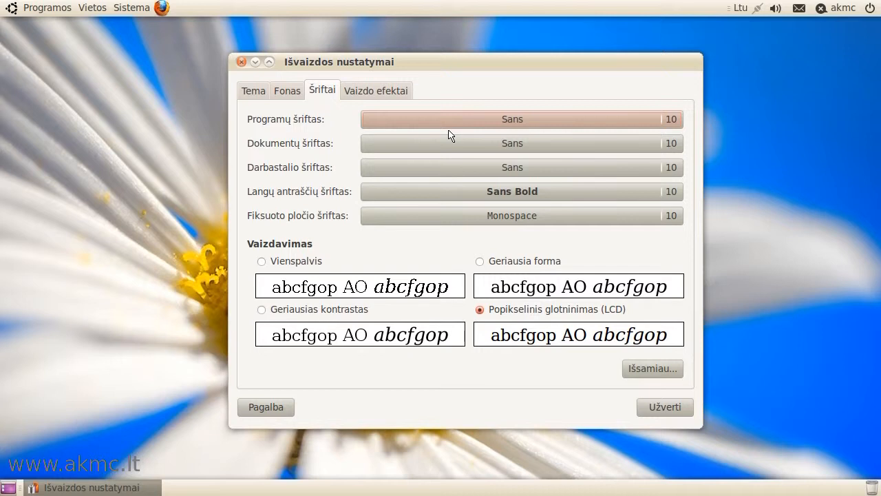
- Try the Geriausi visual effects level and switch back to Standartiniai
{"action": "left_click", "coordinate": [389, 94]}
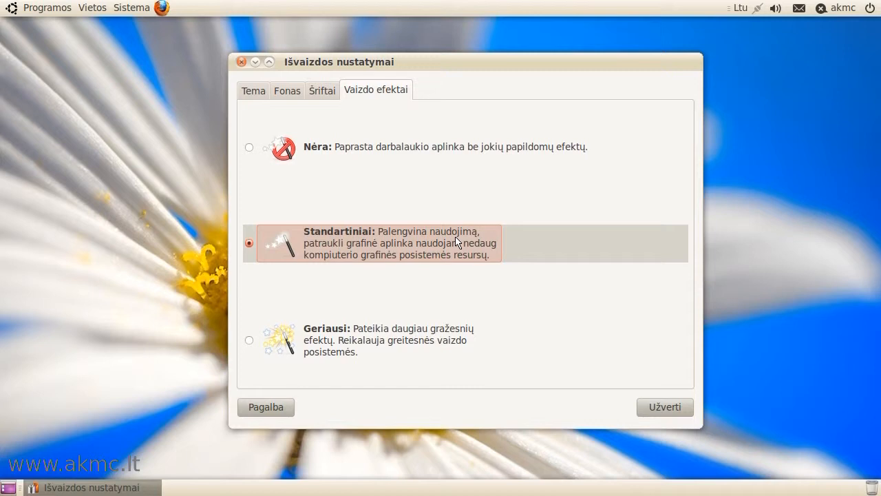
{"action": "left_click", "coordinate": [318, 347]}
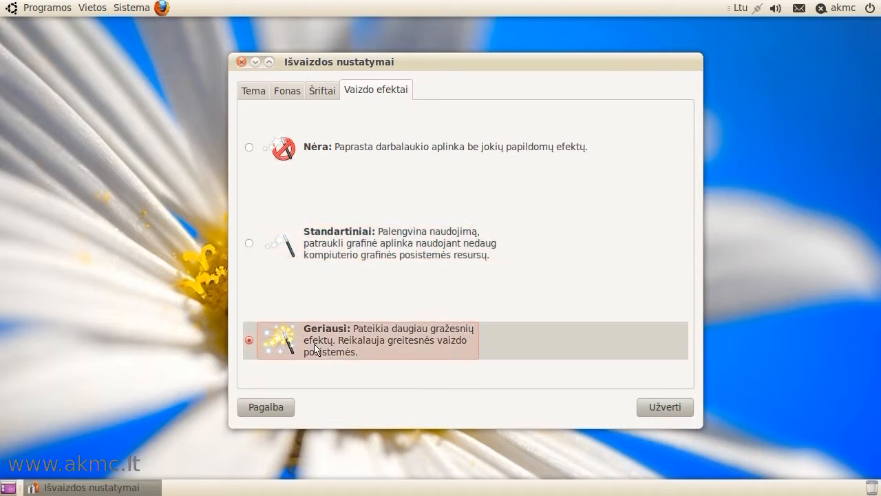
{"action": "mouse_move", "coordinate": [420, 68]}
{"action": "left_mouse_down"}
{"action": "mouse_move", "coordinate": [448, 80]}
{"action": "mouse_move", "coordinate": [269, 43]}
{"action": "mouse_move", "coordinate": [585, 167]}
{"action": "mouse_move", "coordinate": [551, 90]}
{"action": "mouse_move", "coordinate": [447, 90]}
{"action": "mouse_move", "coordinate": [403, 73]}
{"action": "left_mouse_up"}
{"action": "left_click", "coordinate": [303, 254]}
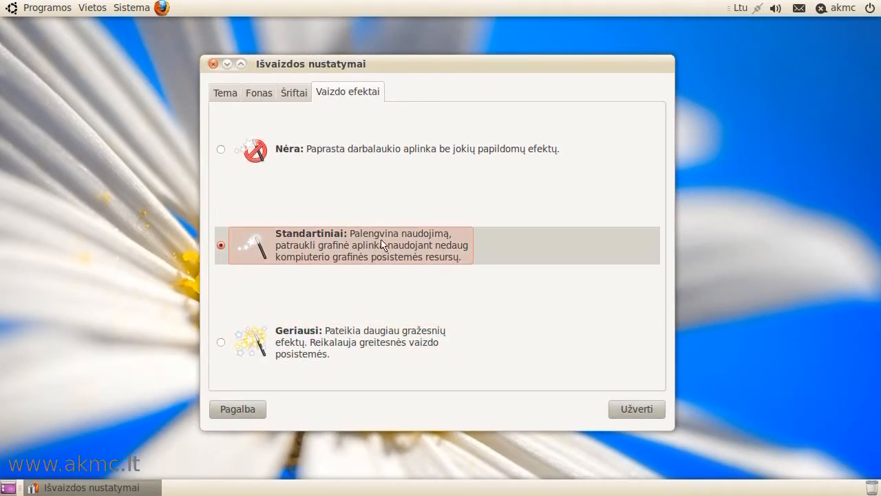
{"action": "mouse_move", "coordinate": [415, 72]}
{"action": "left_mouse_down"}
{"action": "mouse_move", "coordinate": [469, 76]}
{"action": "mouse_move", "coordinate": [418, 75]}
{"action": "left_mouse_up"}
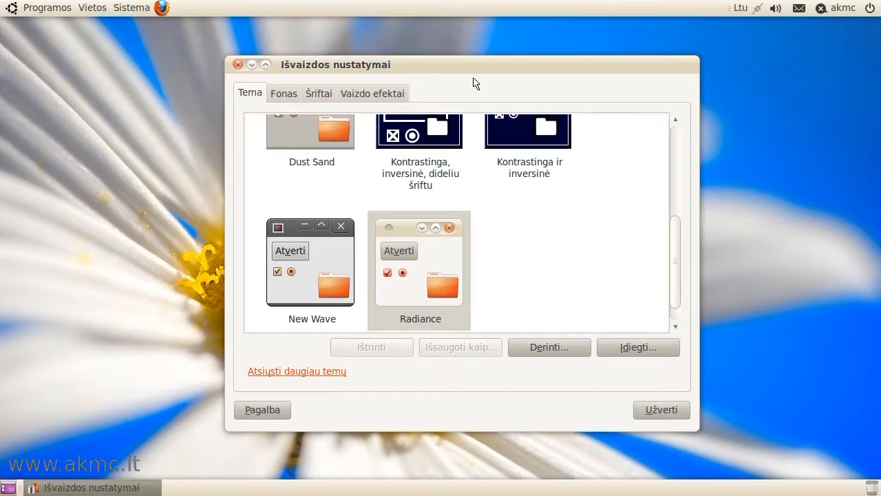
- Launch the configuration editor with the command gconf-editor and move its window towards the middle of the desktop
{"action": "key", "text": "alt+F2"}
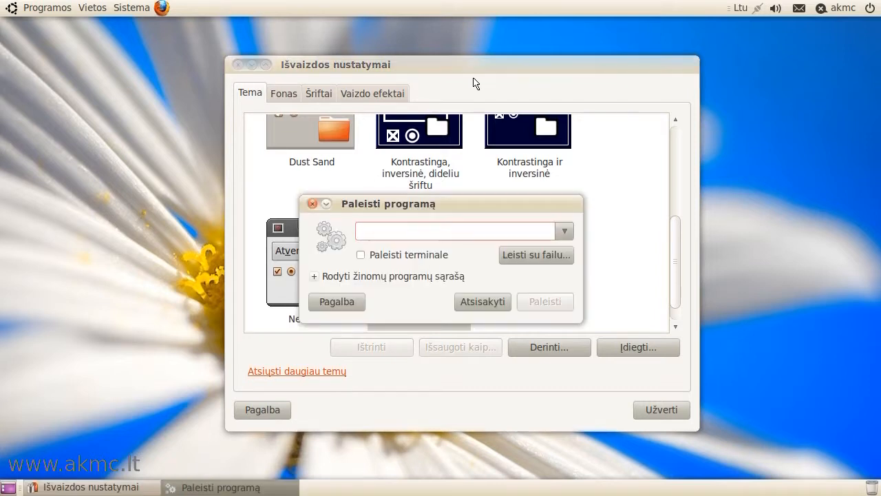
{"action": "type", "text": "g"}
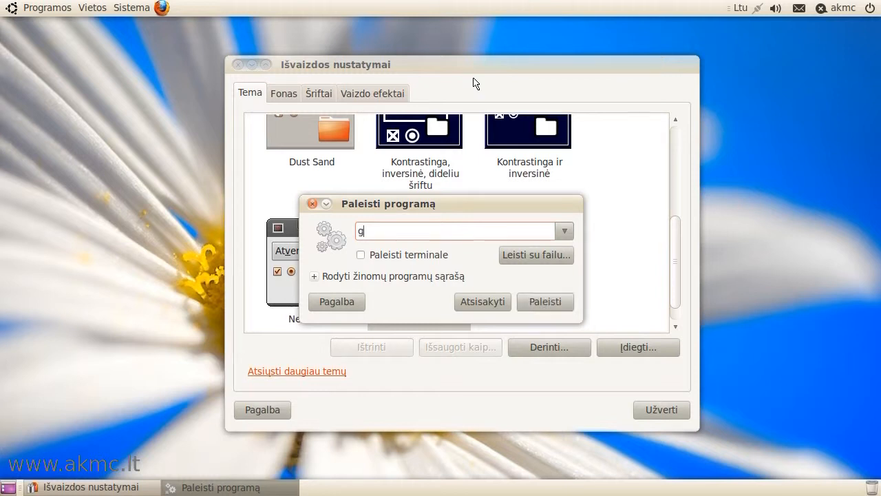
{"action": "type", "text": "conf-editor"}
{"action": "key", "text": "Return"}
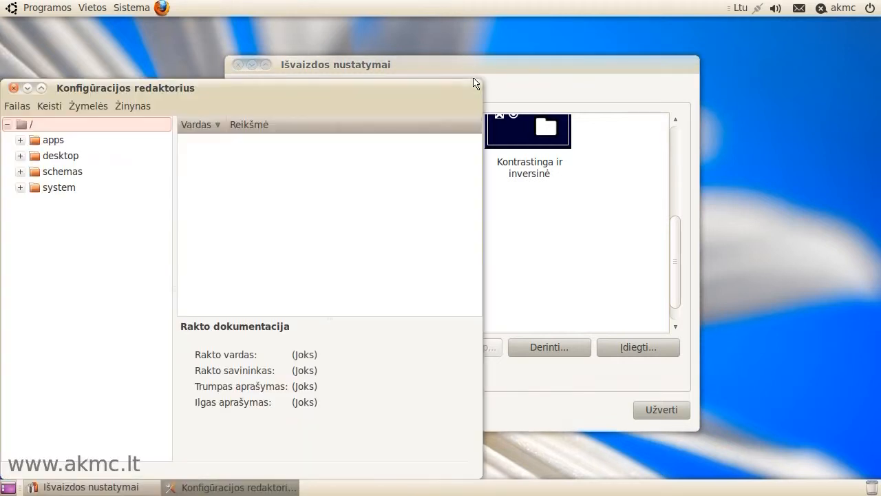
{"action": "left_click_drag", "start_coordinate": [419, 90], "coordinate": [577, 69]}
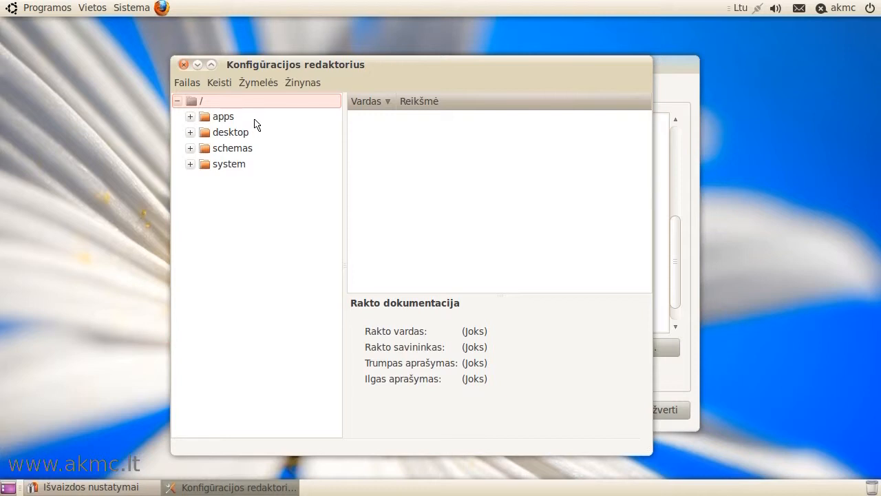
- Show the keys of the /apps/metacity/general folder in the configuration tree
{"action": "left_click", "coordinate": [190, 118]}
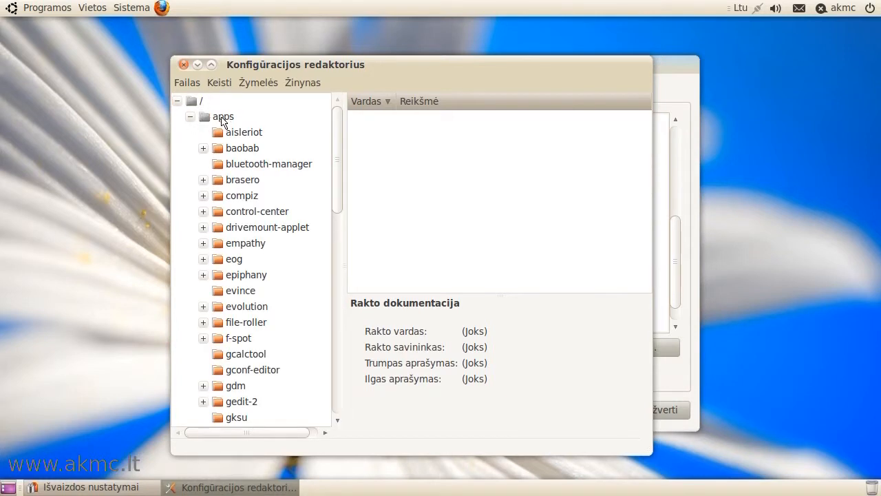
{"action": "left_click", "coordinate": [223, 121]}
{"action": "left_click", "coordinate": [235, 201]}
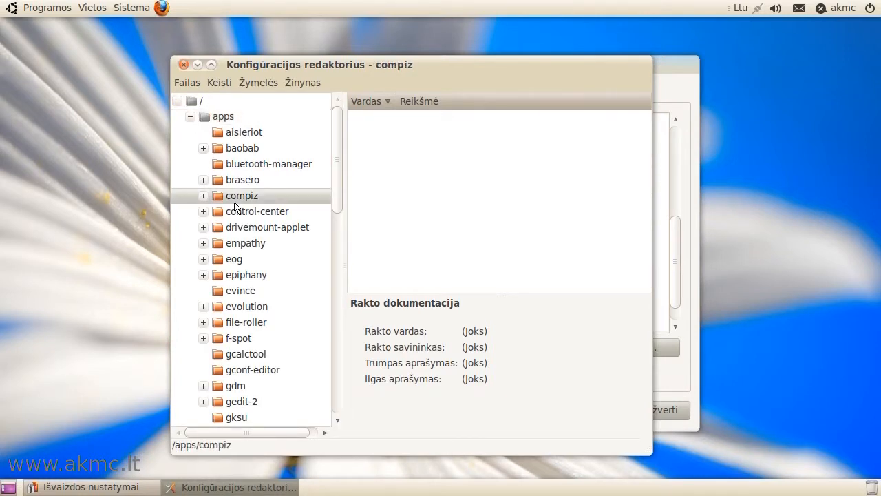
{"action": "type", "text": "m"}
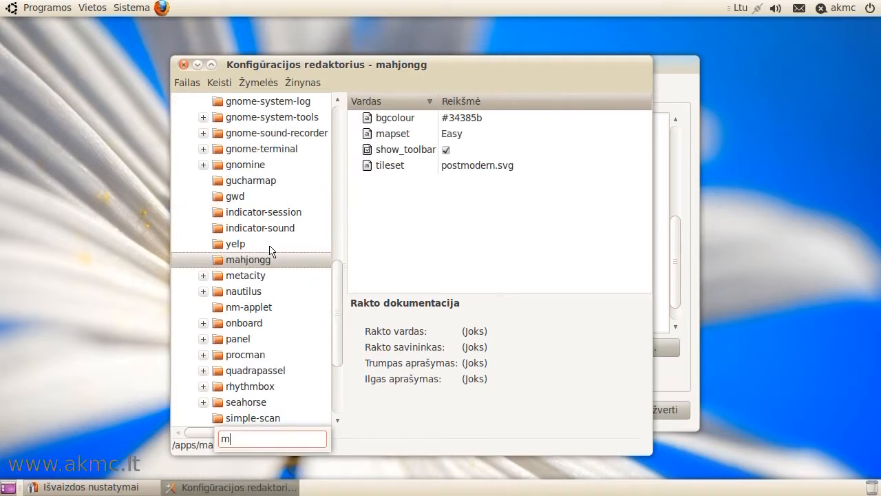
{"action": "left_click", "coordinate": [252, 279]}
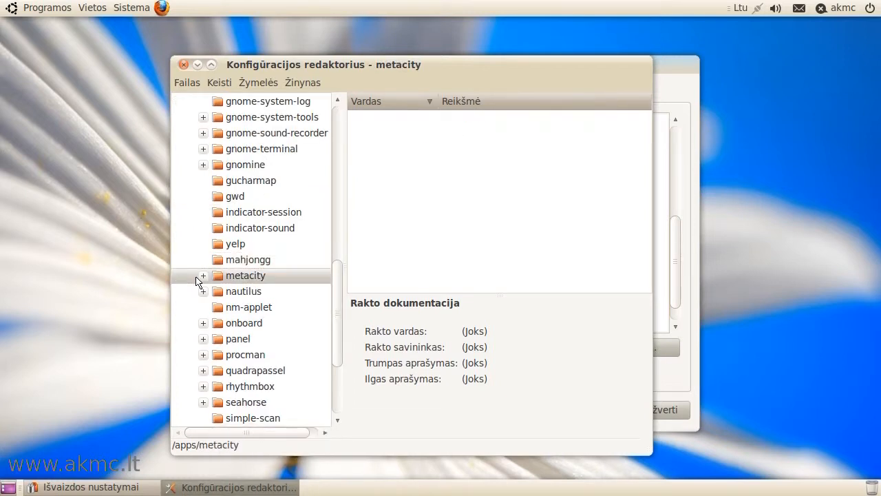
{"action": "left_click", "coordinate": [203, 275]}
{"action": "left_click", "coordinate": [254, 292]}
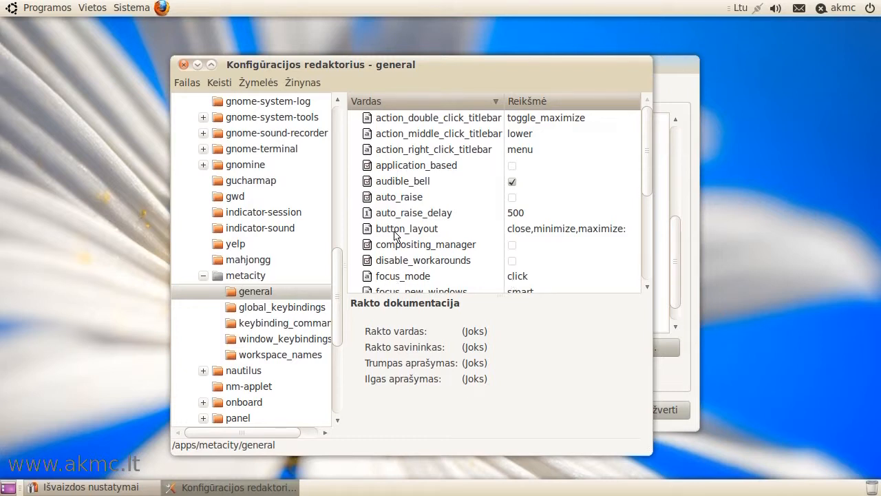
- Widen the editor window to the right and examine the close, minimize and maximize entries in the button_layout value
{"action": "left_click", "coordinate": [421, 234]}
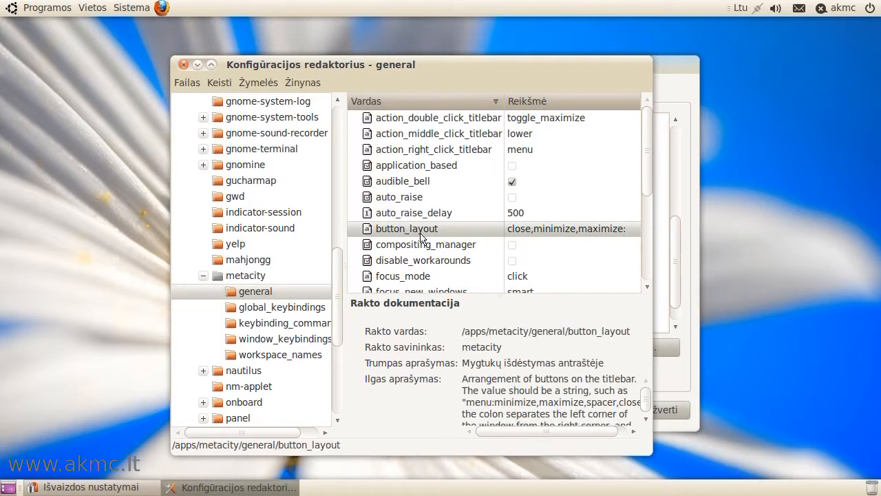
{"action": "left_click", "coordinate": [554, 234]}
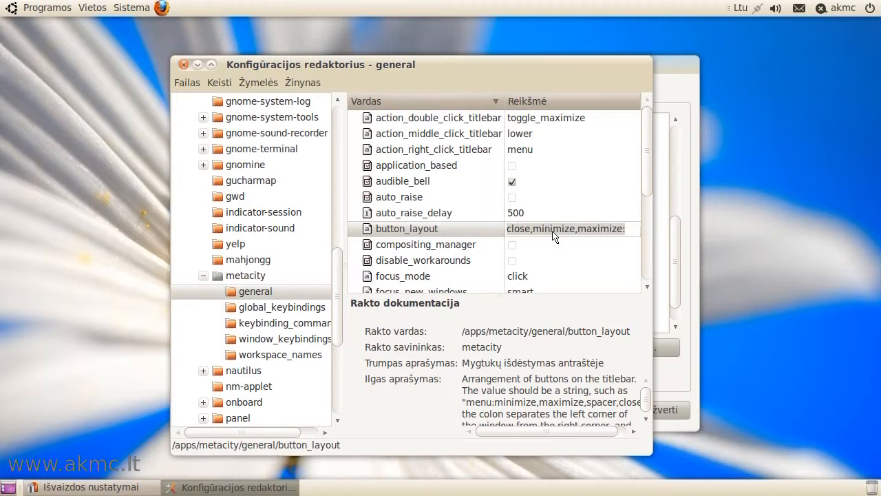
{"action": "left_click_drag", "start_coordinate": [651, 451], "coordinate": [776, 446]}
{"action": "left_click", "coordinate": [629, 230]}
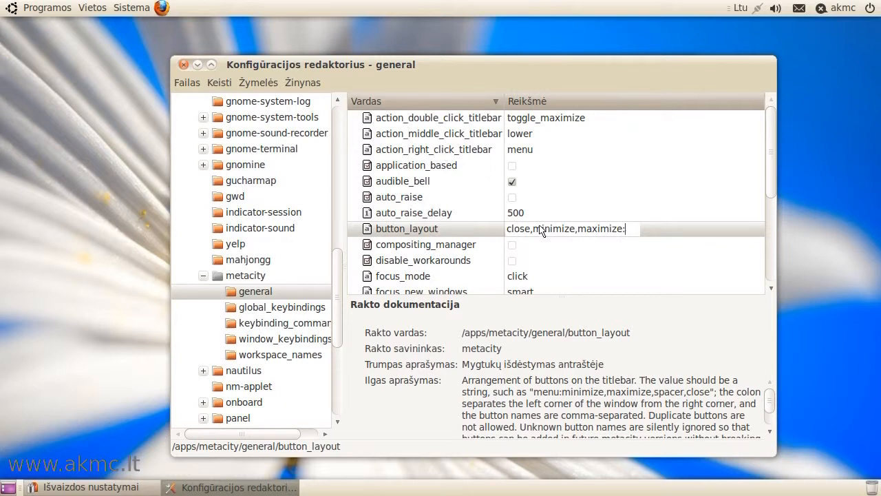
{"action": "double_click", "coordinate": [511, 230]}
{"action": "left_click_drag", "start_coordinate": [533, 232], "coordinate": [575, 235]}
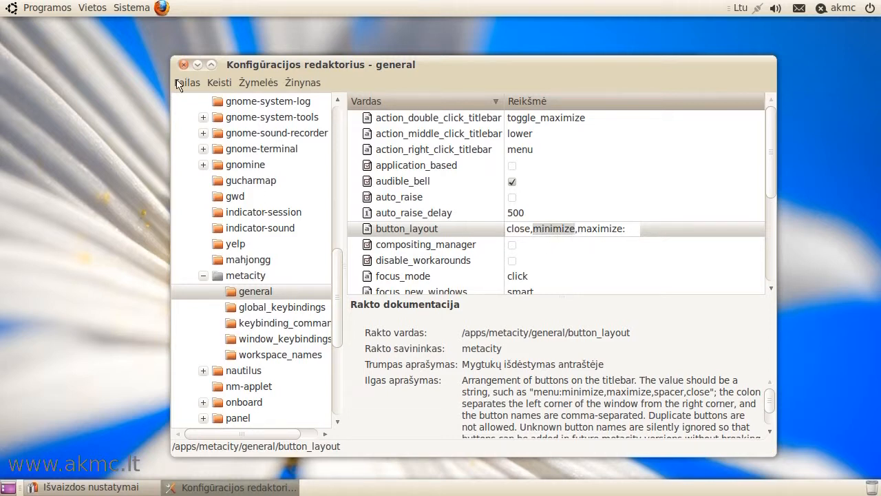
{"action": "left_click_drag", "start_coordinate": [586, 232], "coordinate": [624, 232]}
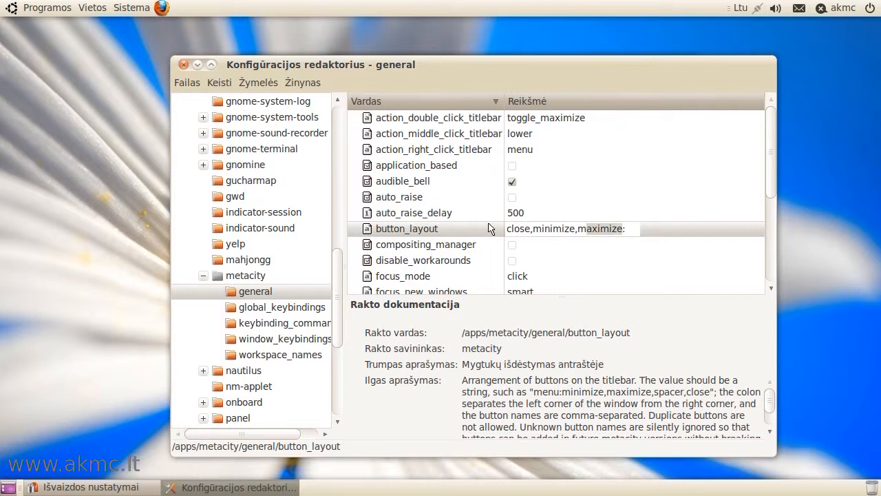
- Set button_layout to :minimize,maximize,close and check the title bar buttons of the appearance settings window behind the editor
{"action": "left_click", "coordinate": [628, 232]}
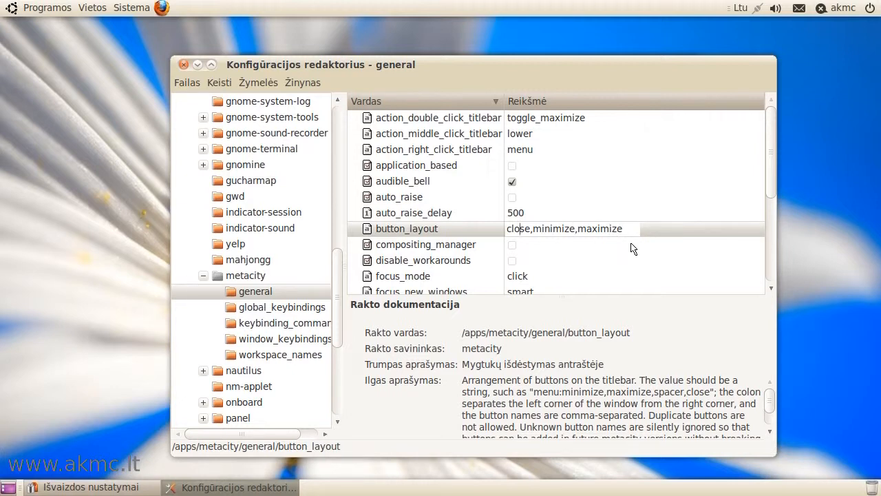
{"action": "type", "text": ":"}
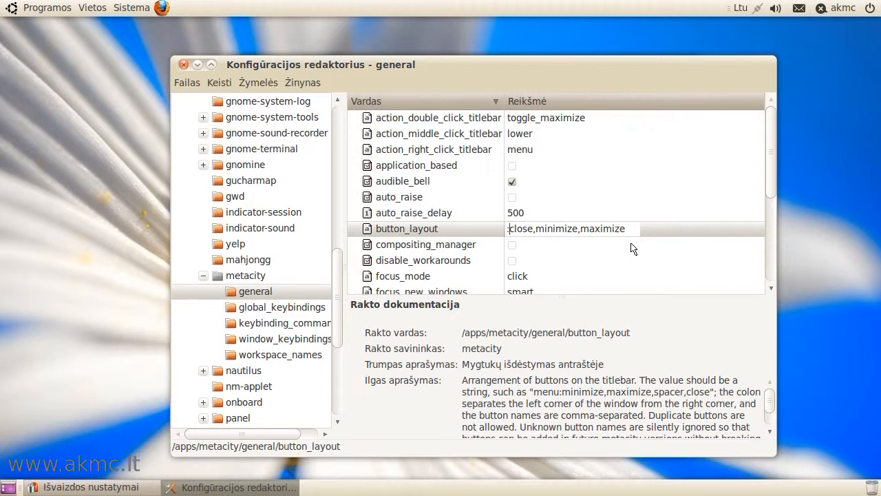
{"action": "key", "text": "Delete"}
{"action": "key", "text": "Delete"}
{"action": "key", "text": "Delete"}
{"action": "key", "text": "Delete"}
{"action": "key", "text": "Delete"}
{"action": "key", "text": "Delete"}
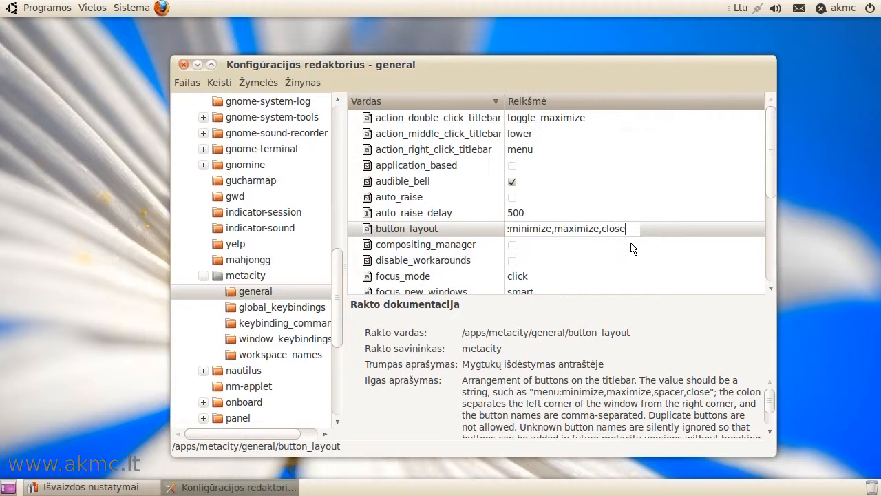
{"action": "left_click", "coordinate": [638, 198]}
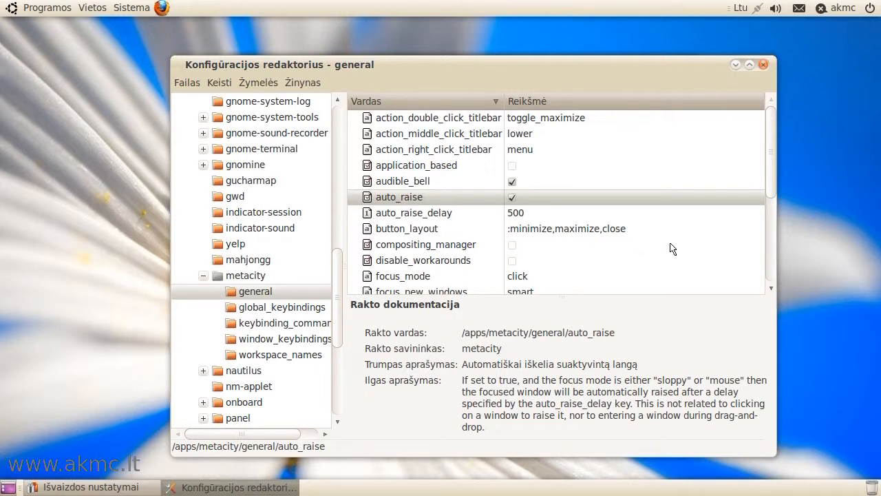
{"action": "left_click", "coordinate": [735, 65]}
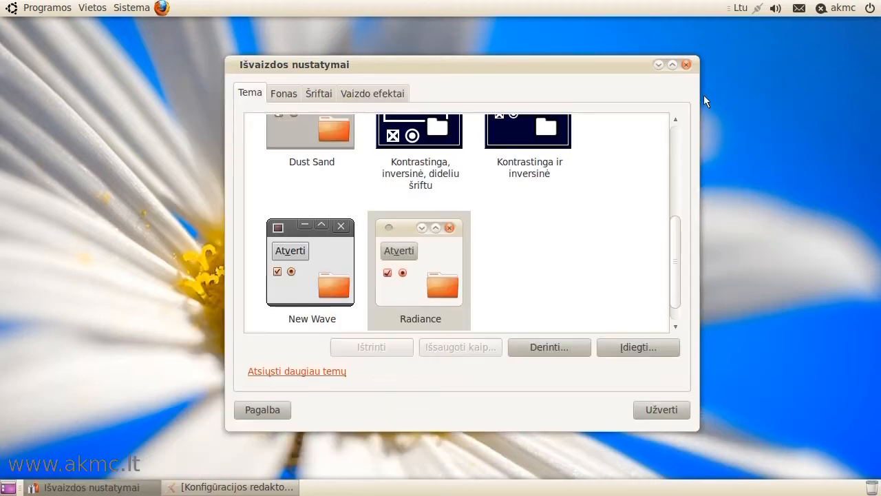
{"action": "left_click", "coordinate": [220, 489]}
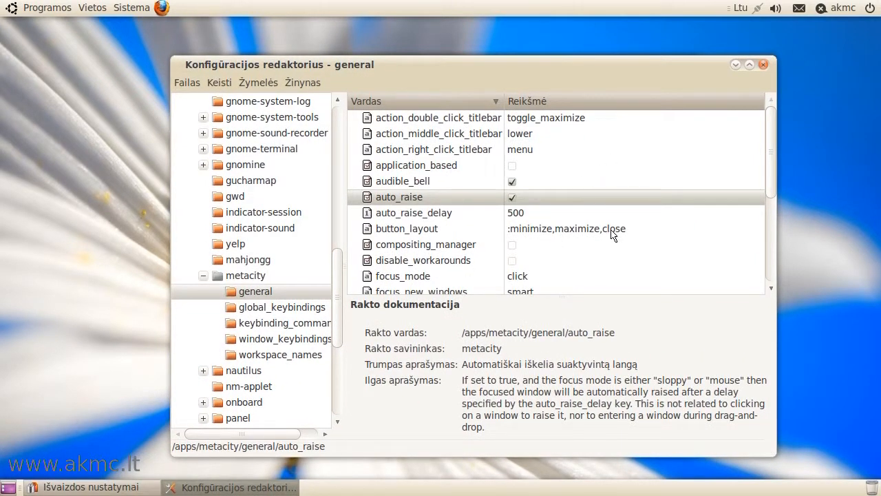
- Add the window menu to the button layout by setting button_layout to menu:minimize,maximize,close
{"action": "left_click", "coordinate": [512, 235]}
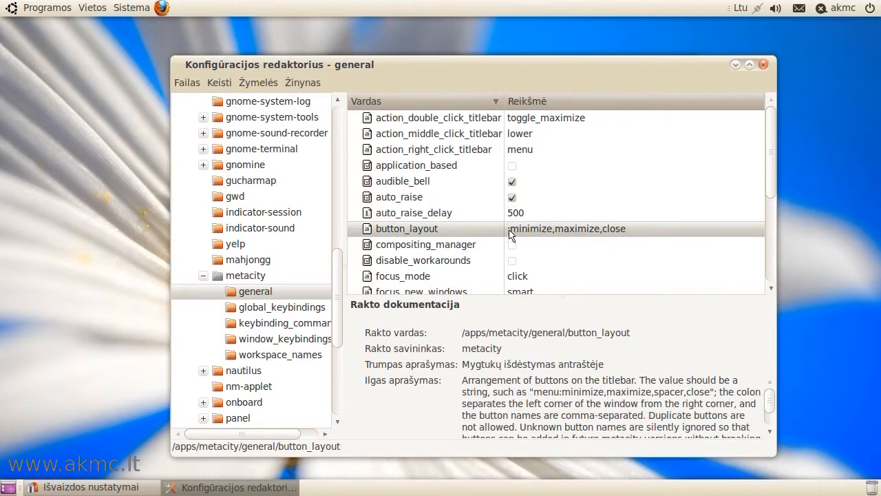
{"action": "left_click", "coordinate": [510, 234]}
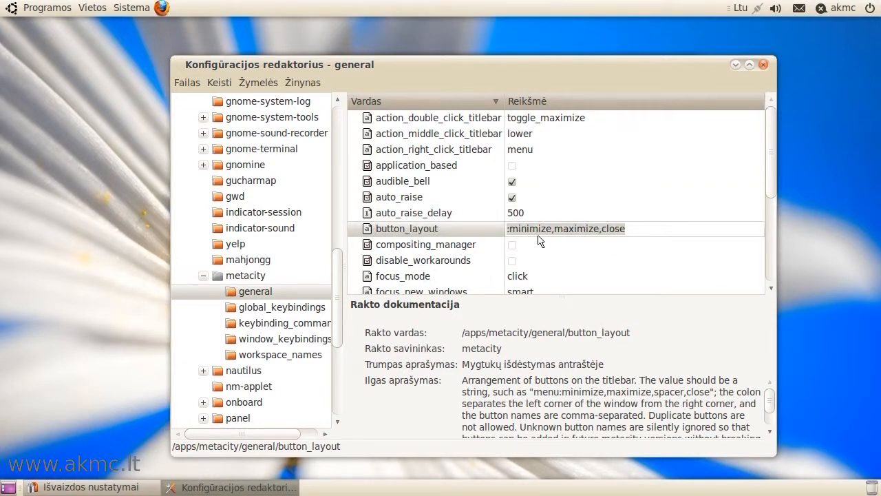
{"action": "key", "text": "Home"}
{"action": "type", "text": "menu"}
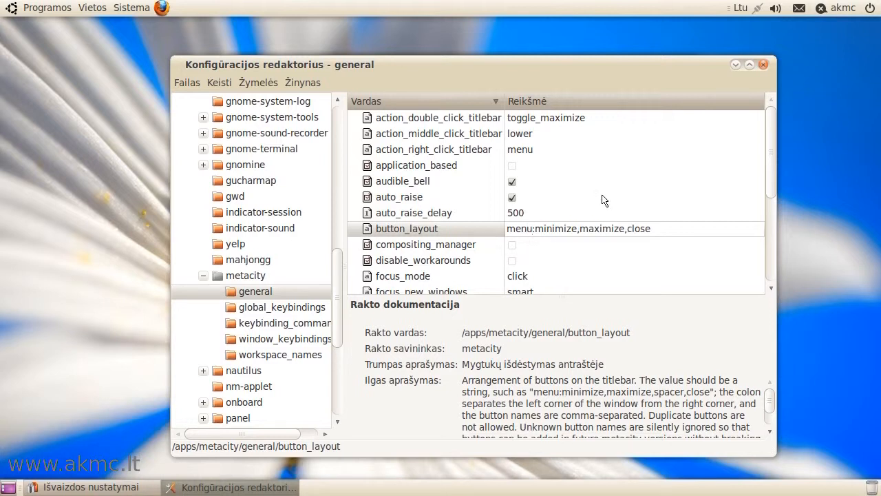
{"action": "left_click", "coordinate": [636, 198]}
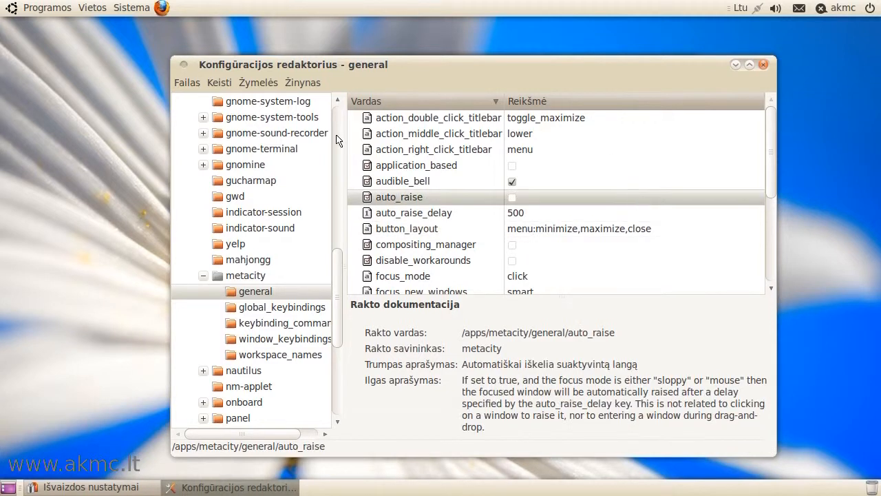
- View the window menu in the editor's title bar and close the configuration editor, leaving the appearance settings window in view
{"action": "left_click", "coordinate": [183, 64]}
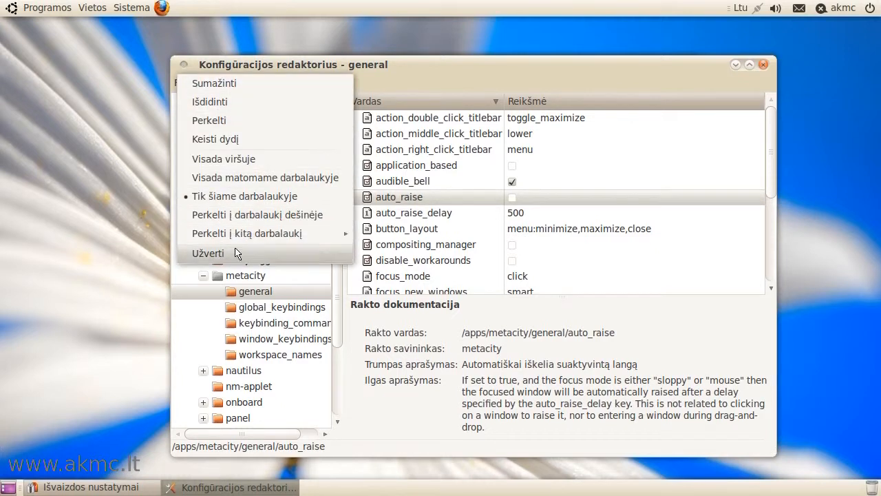
{"action": "left_click", "coordinate": [431, 68]}
{"action": "left_click_drag", "start_coordinate": [481, 75], "coordinate": [451, 53]}
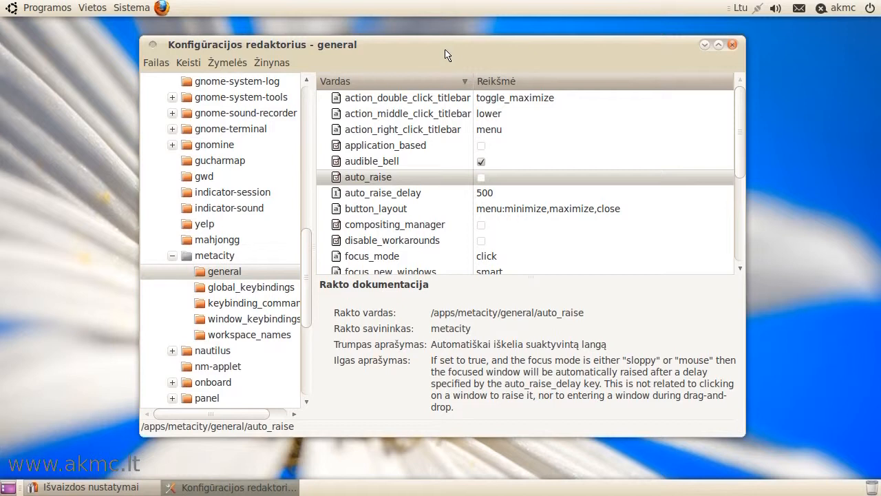
{"action": "left_click", "coordinate": [733, 44]}
{"action": "left_click_drag", "start_coordinate": [540, 67], "coordinate": [523, 64]}
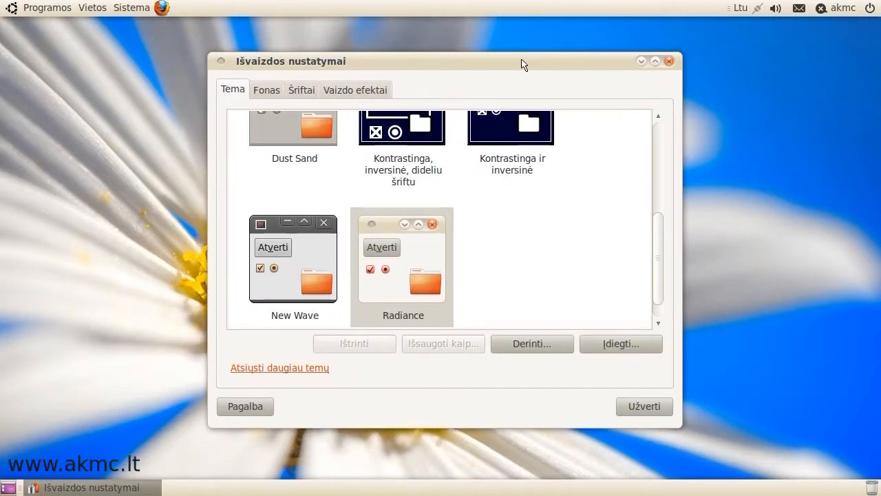